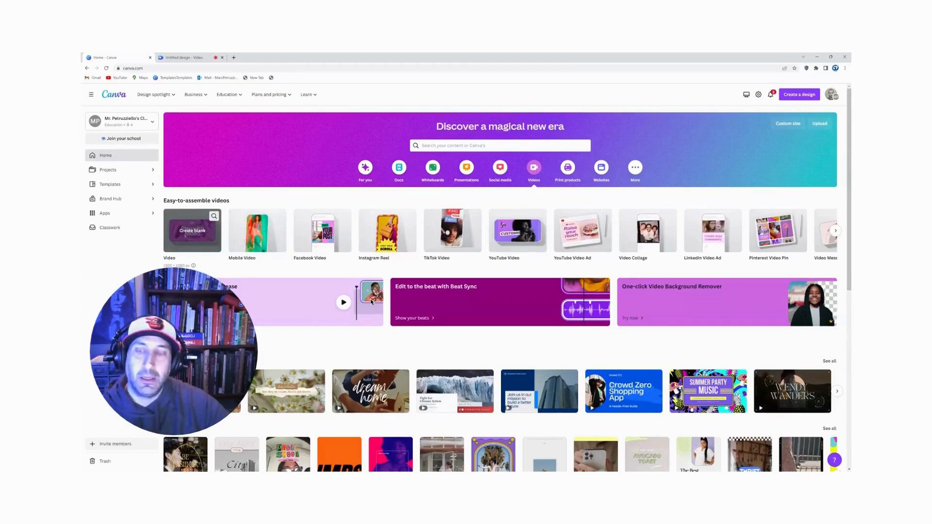
Step: Create a blank video design, add the recently used graphic of the woman with an umbrella, and place it partly off the page's left edge
click(188, 238)
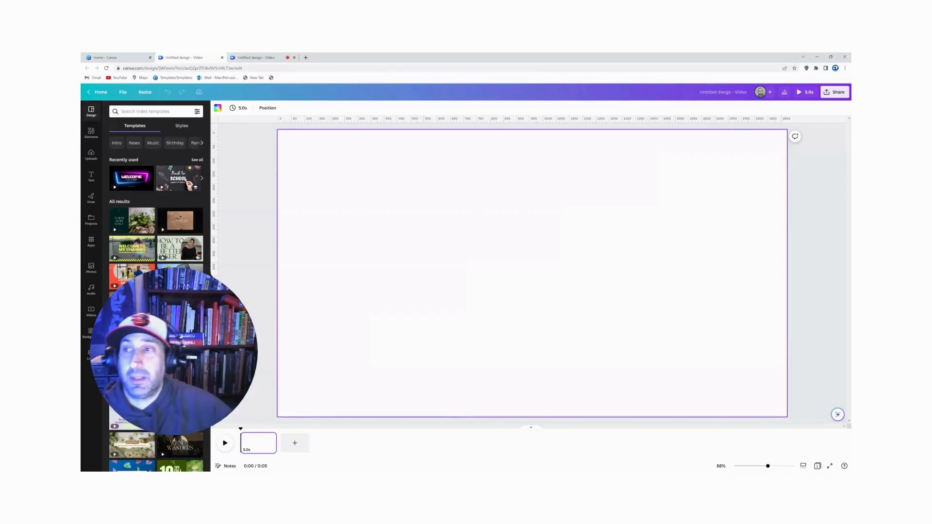
click(91, 133)
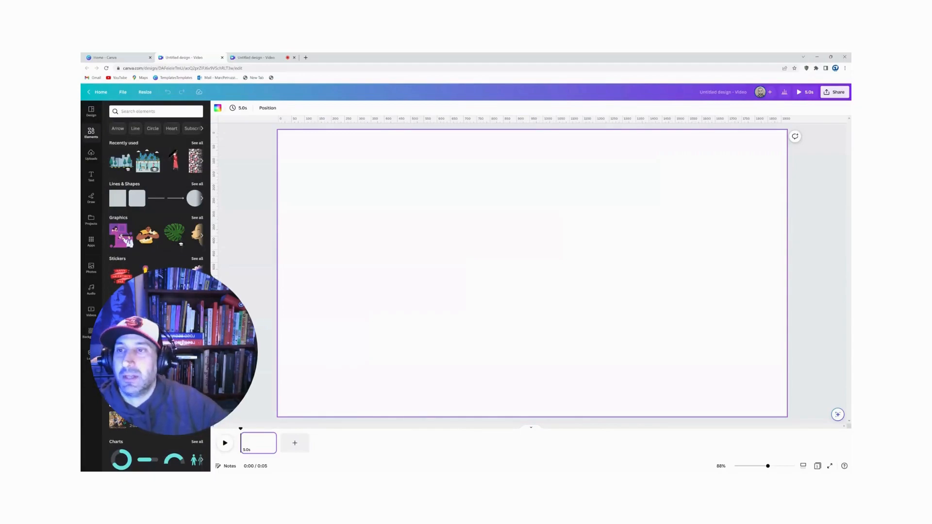
click(176, 160)
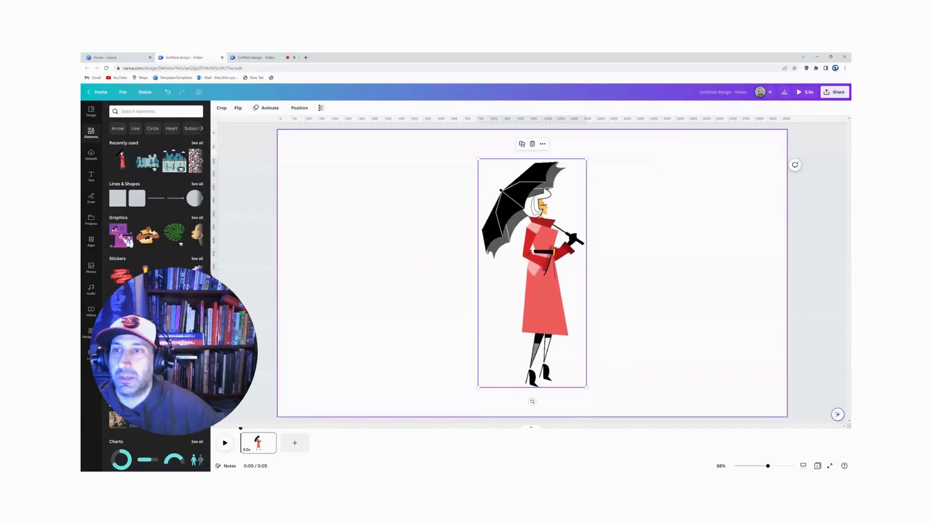
drag(544, 280, 285, 290)
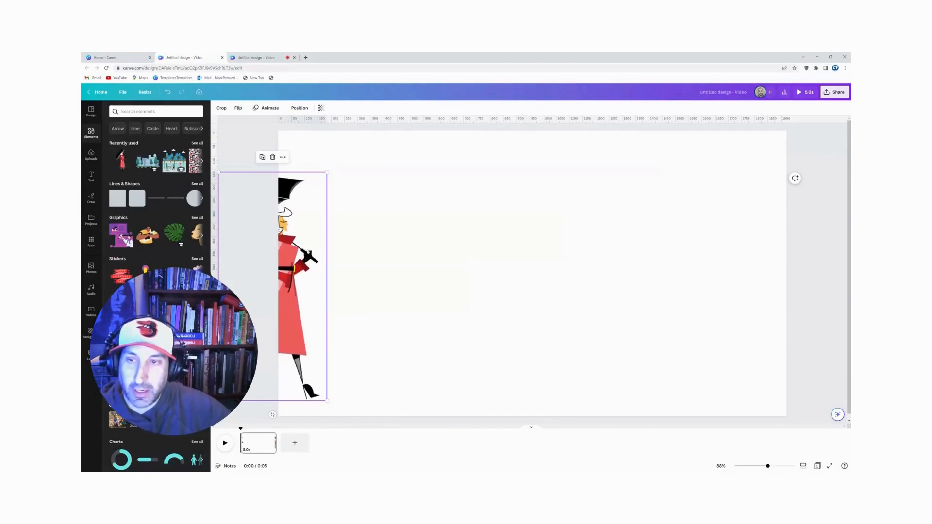
Step: Give the woman a custom animation path straight across the page past its right edge, with Steady movement and a faster speed, and preview it
click(271, 111)
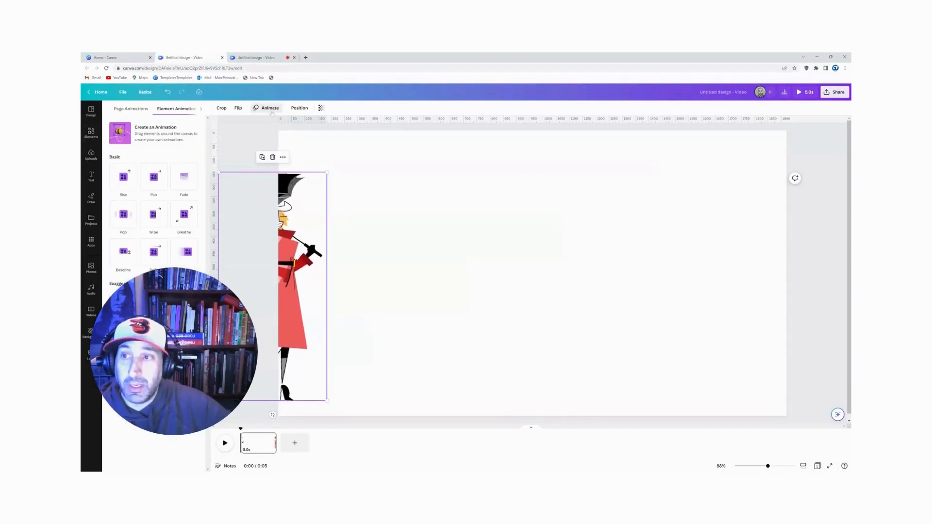
click(150, 141)
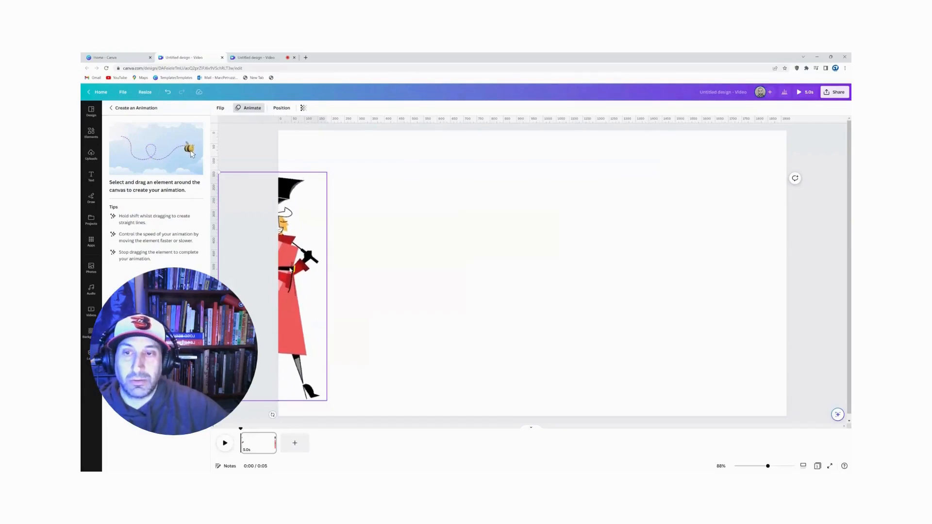
mouse_move(309, 286)
mouse_down()
mouse_move(533, 287)
mouse_move(829, 311)
mouse_up()
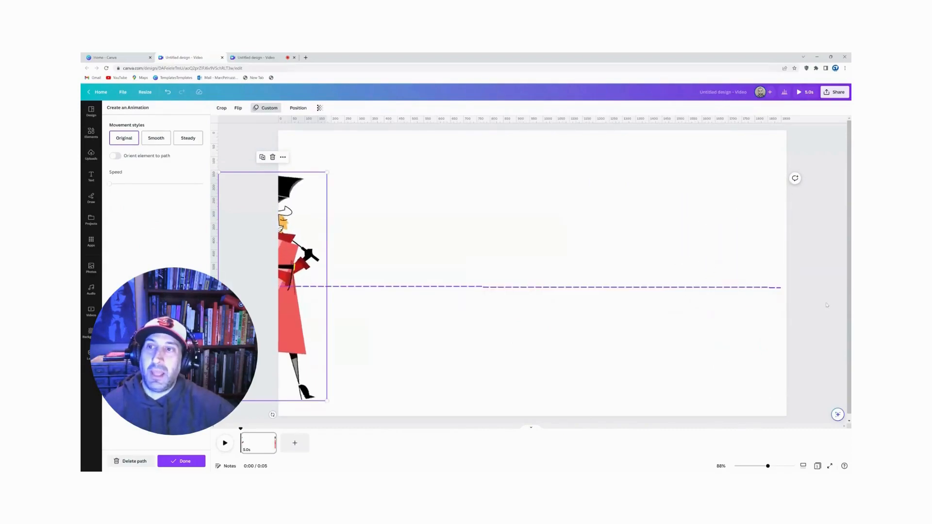
click(186, 139)
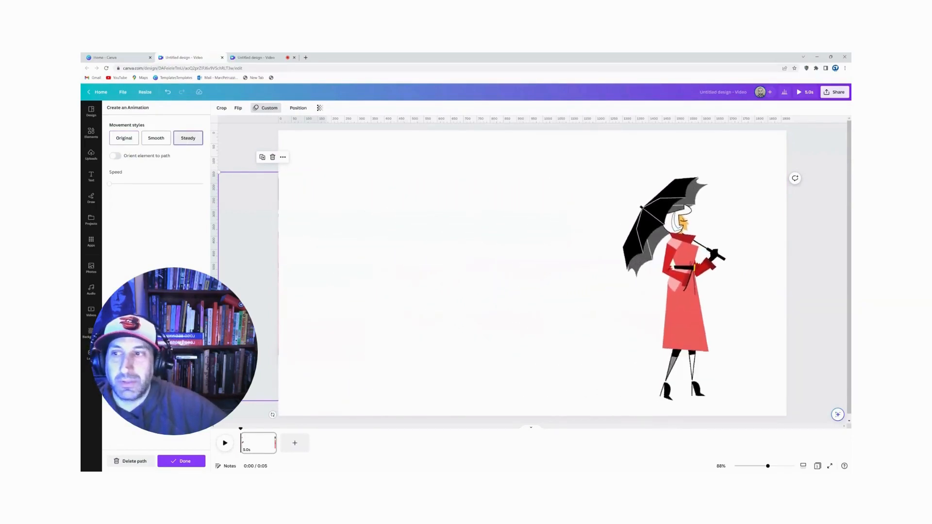
drag(110, 184, 138, 184)
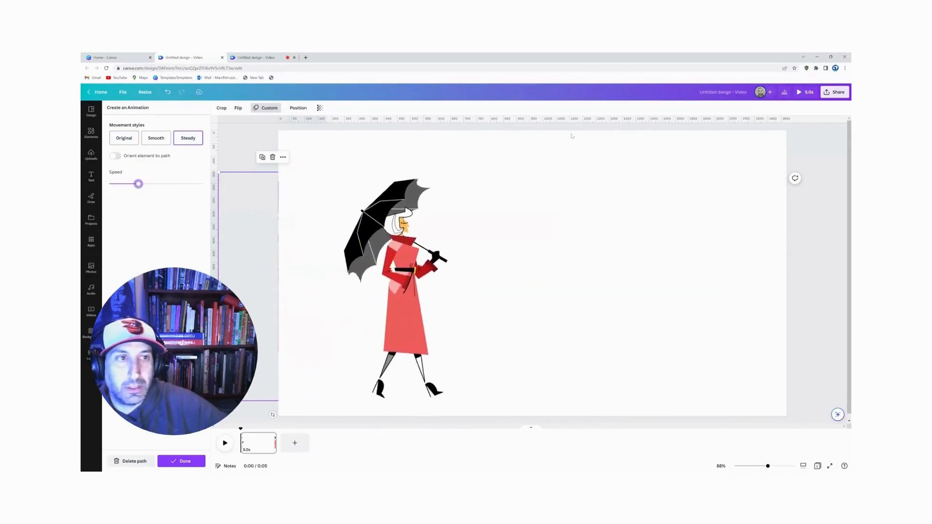
click(803, 92)
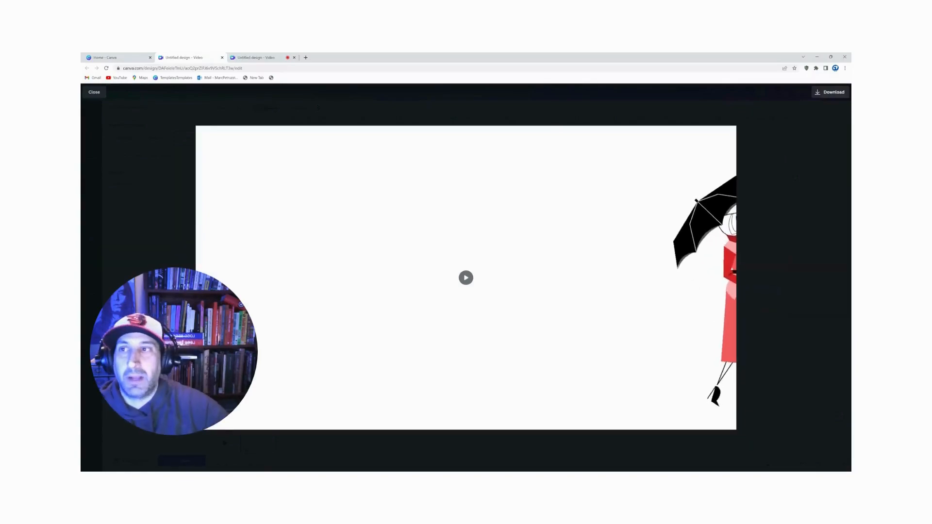
click(88, 93)
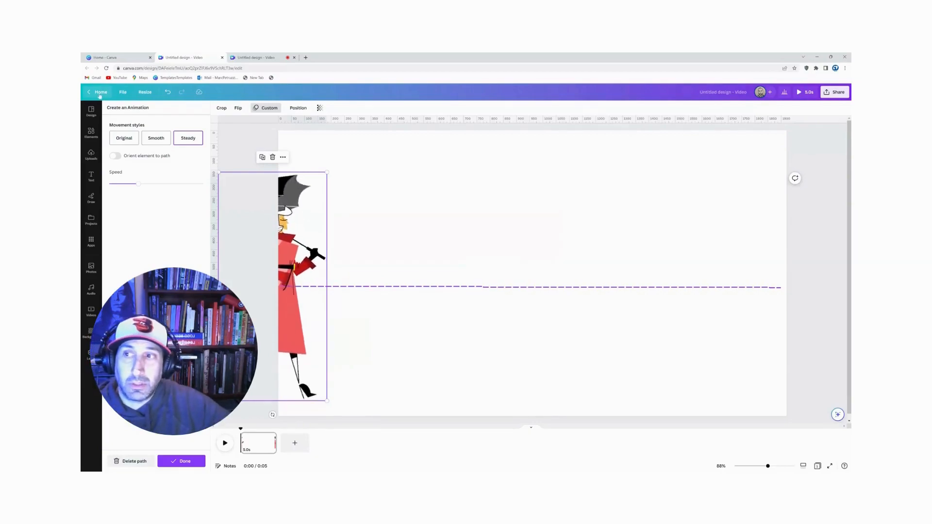
Step: Add the recently used city skyline graphic with trees and enlarge it until it covers the whole page
click(96, 138)
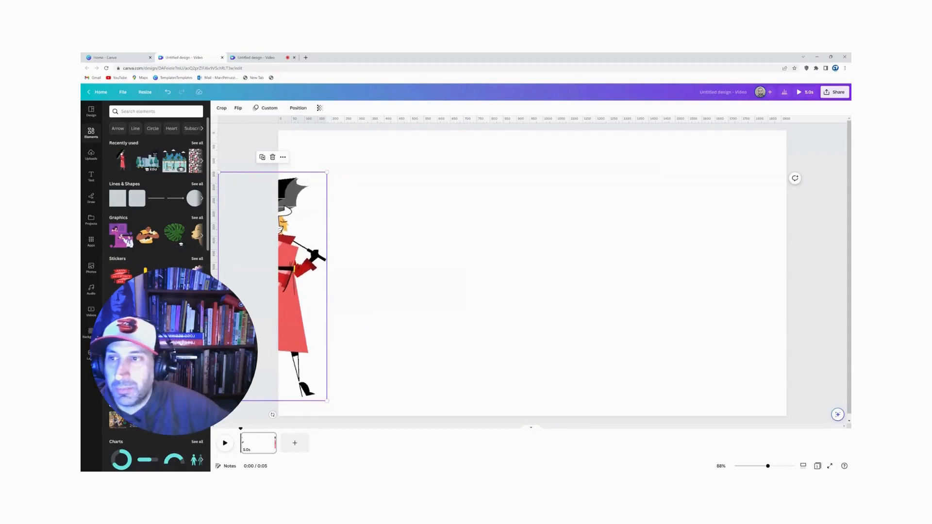
click(147, 161)
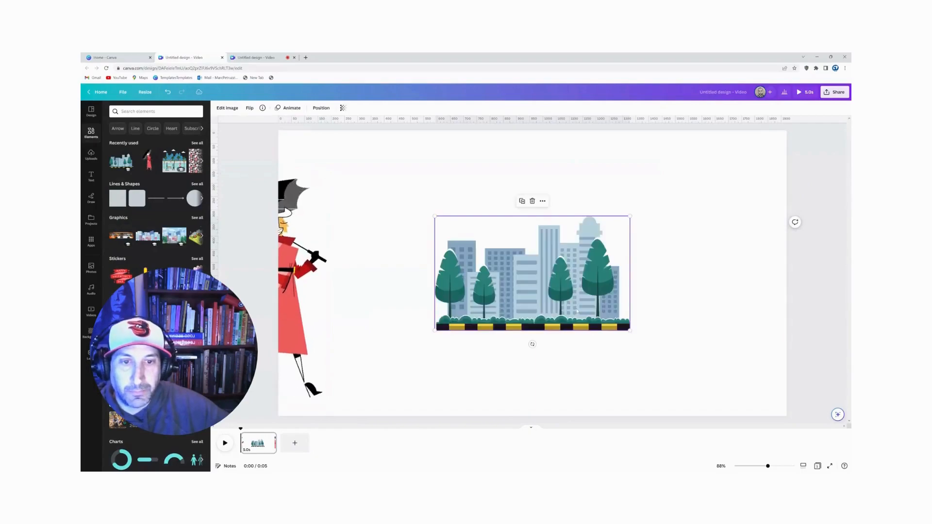
drag(577, 311, 402, 172)
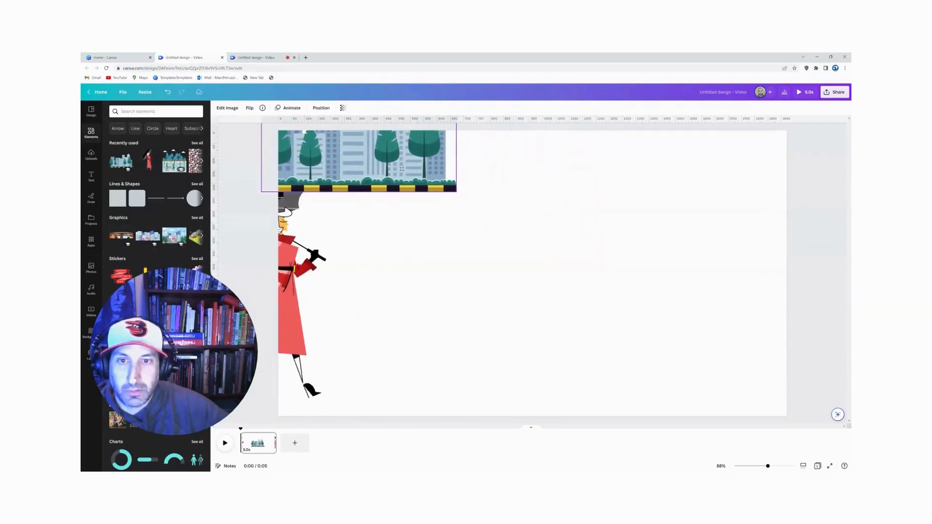
drag(456, 192, 821, 454)
drag(619, 316, 578, 312)
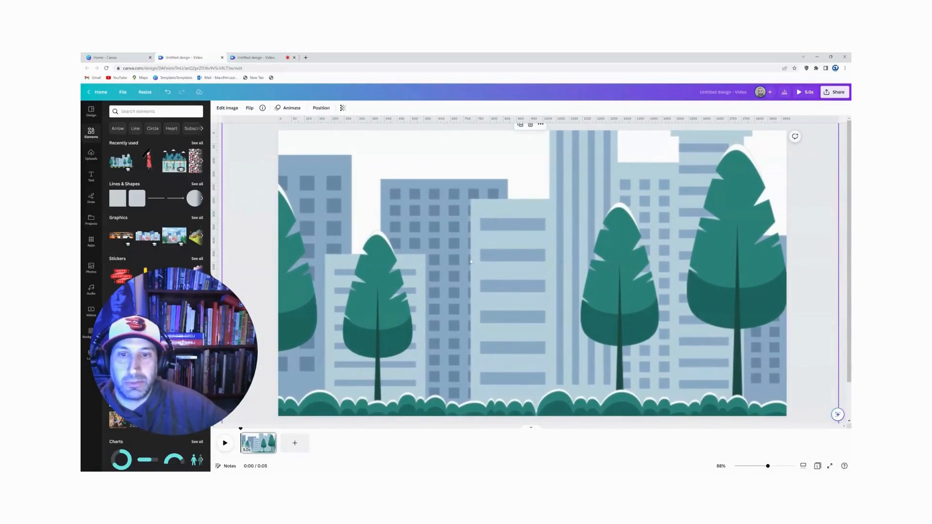
Step: Send the city skyline graphic to the back, behind the woman
right_click(617, 248)
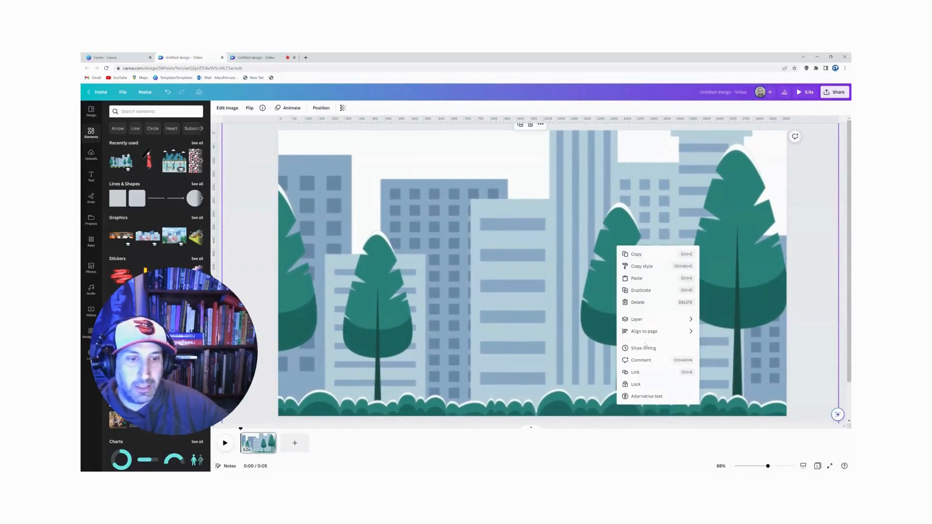
mouse_move(651, 319)
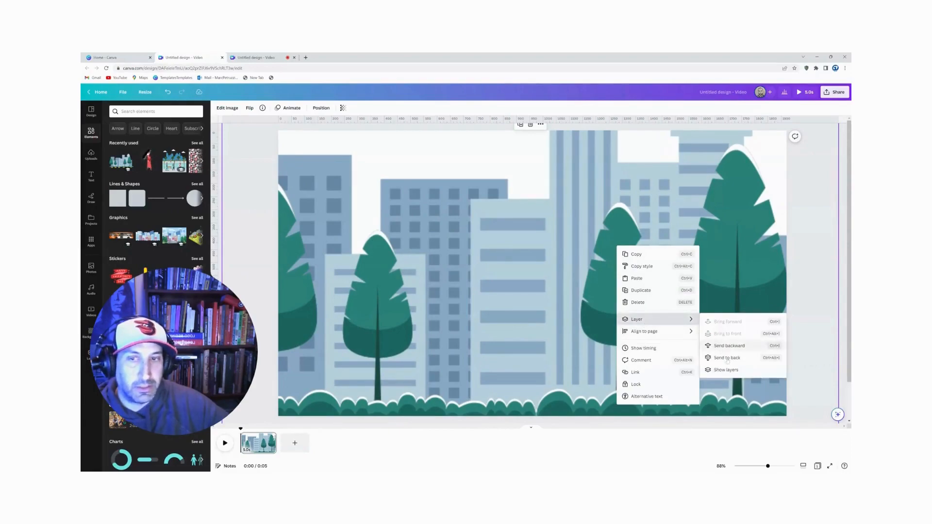
click(727, 359)
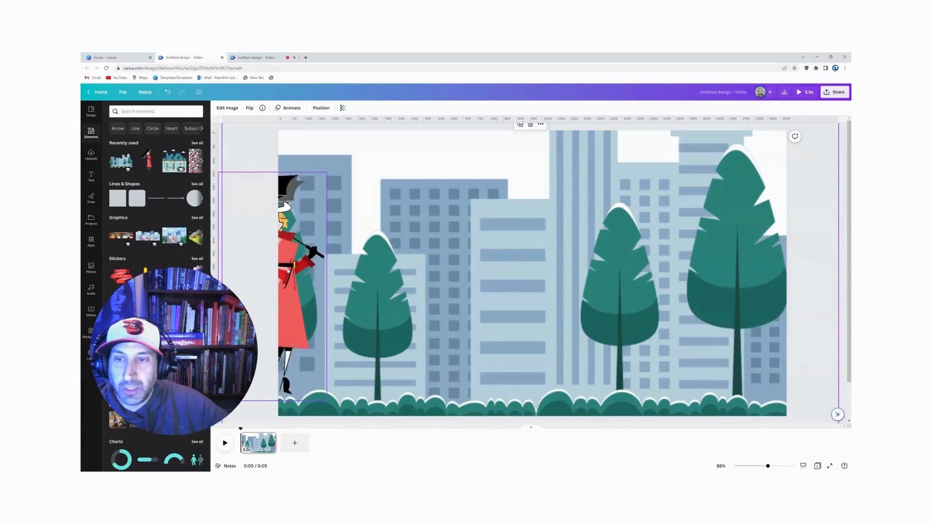
Step: Move the woman down so her feet reach the bushes along the page's lower edge, and preview the video
mouse_move(283, 261)
mouse_down()
mouse_move(284, 277)
mouse_move(284, 254)
mouse_move(281, 262)
mouse_up()
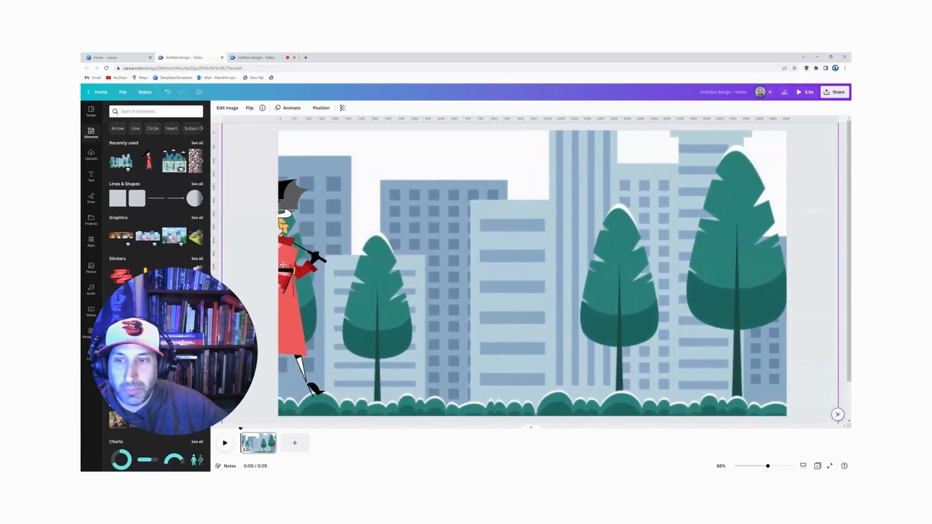
click(294, 264)
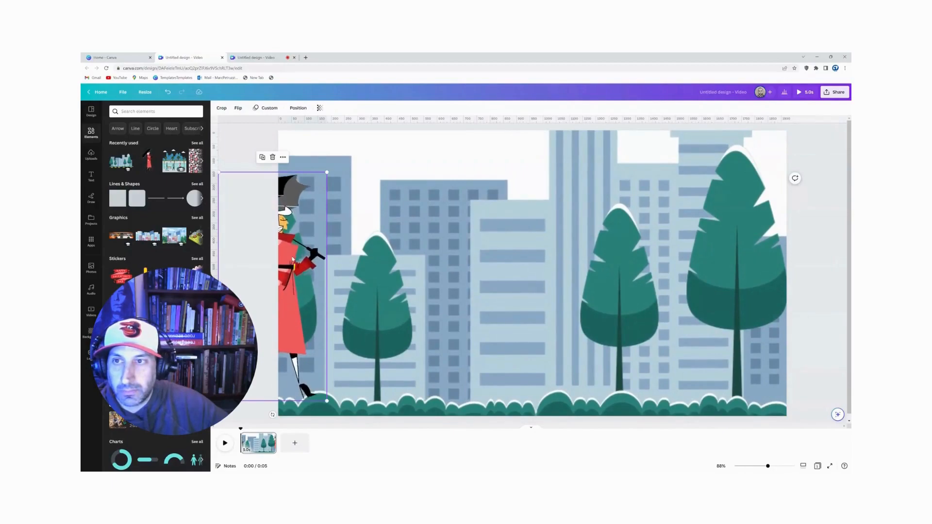
drag(293, 258, 293, 286)
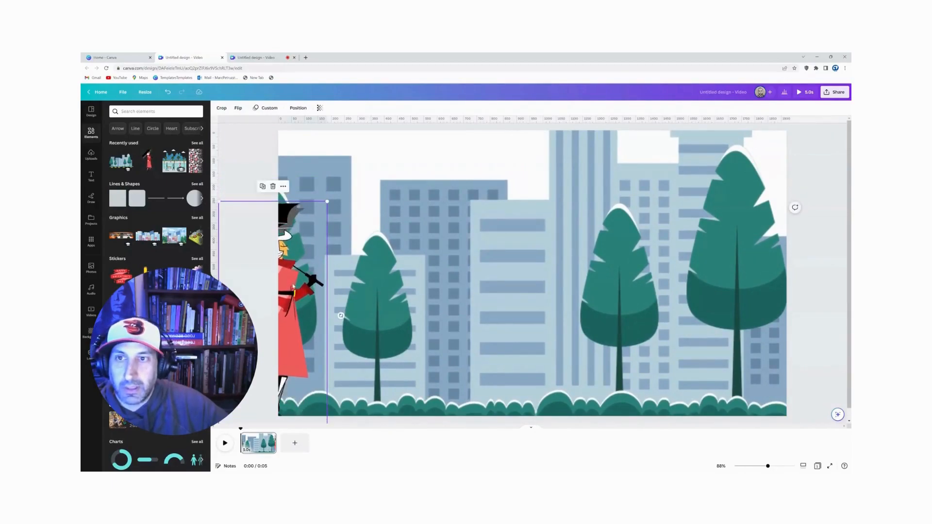
click(800, 95)
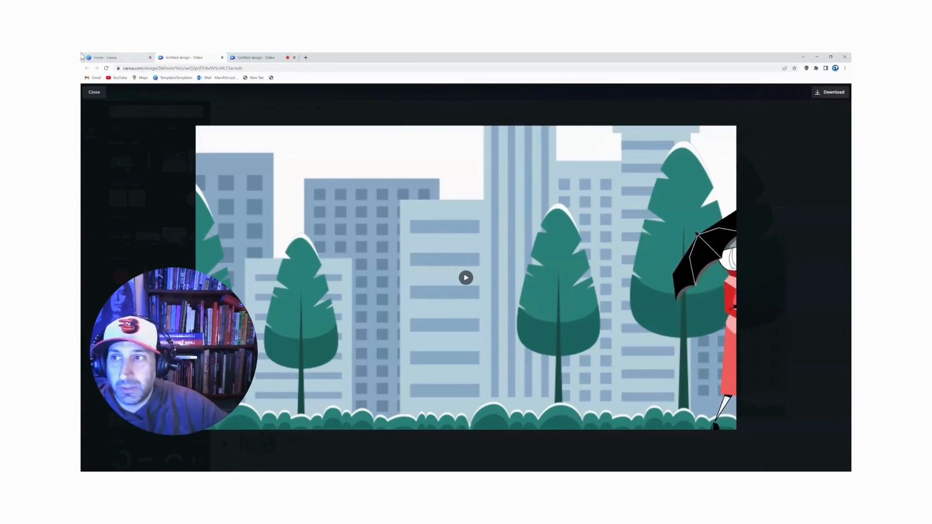
click(94, 92)
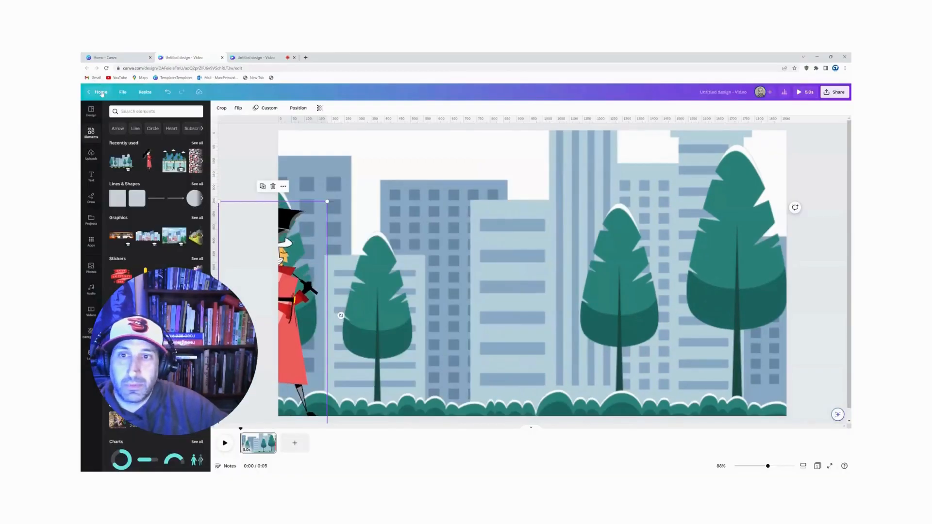
Step: Delete the city skyline and the animated woman from the page
key(Delete)
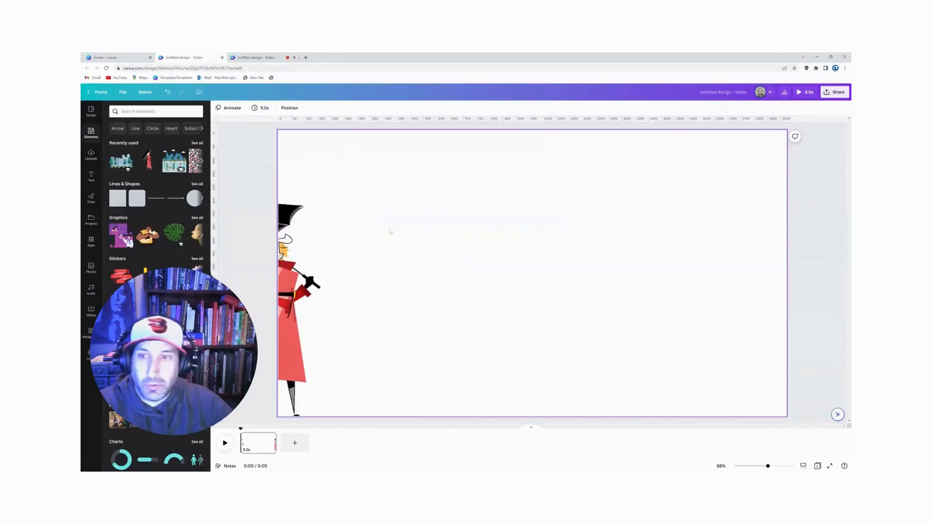
key(Delete)
click(447, 220)
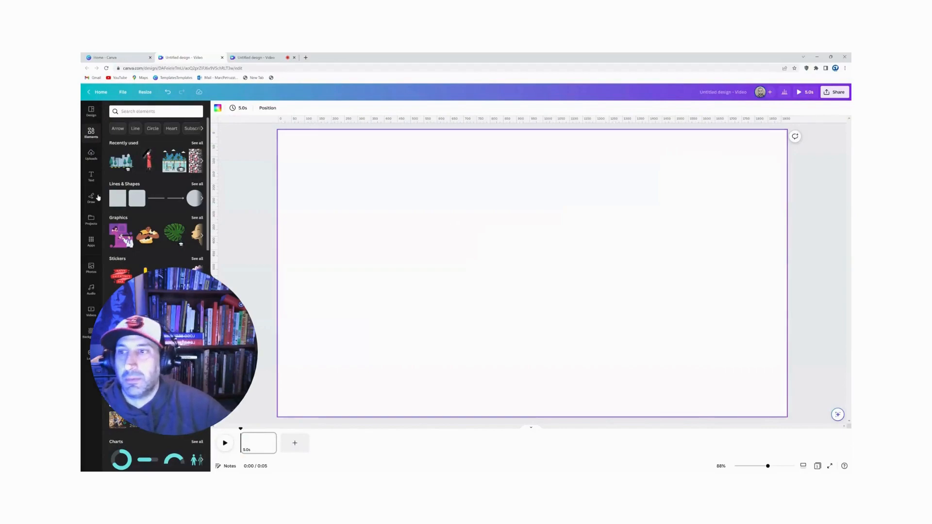
Step: Add the woman with an umbrella again and place her near the page's centre with her feet at the lower edge
click(149, 167)
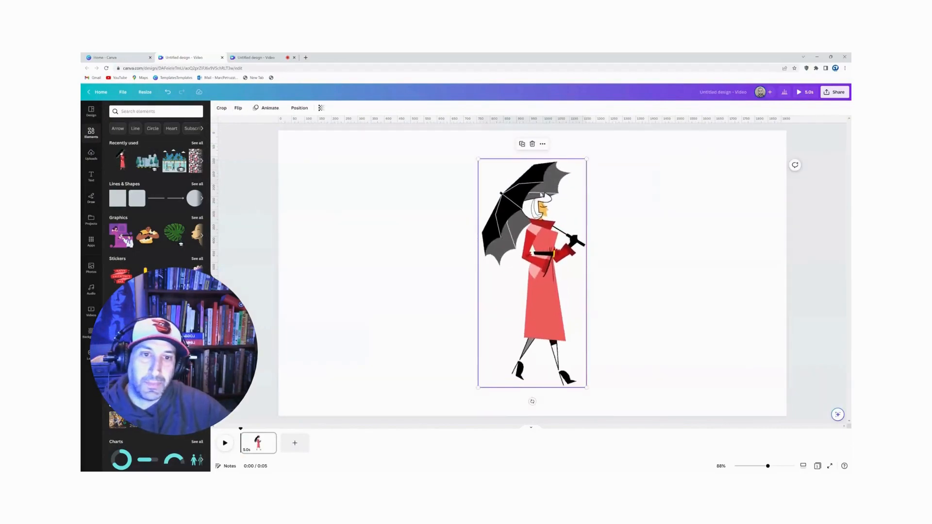
drag(553, 241, 527, 276)
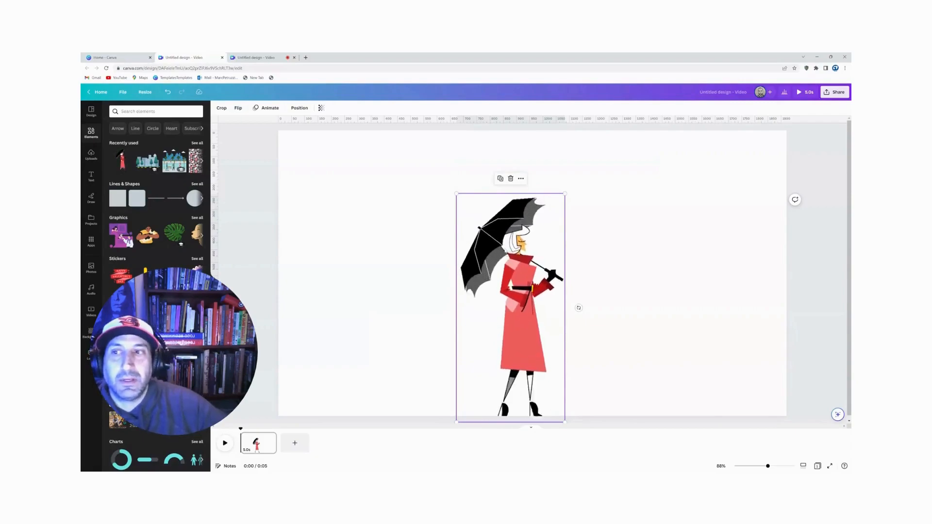
Step: Add the city skyline graphic again and enlarge it until it extends past all edges of the page
click(147, 164)
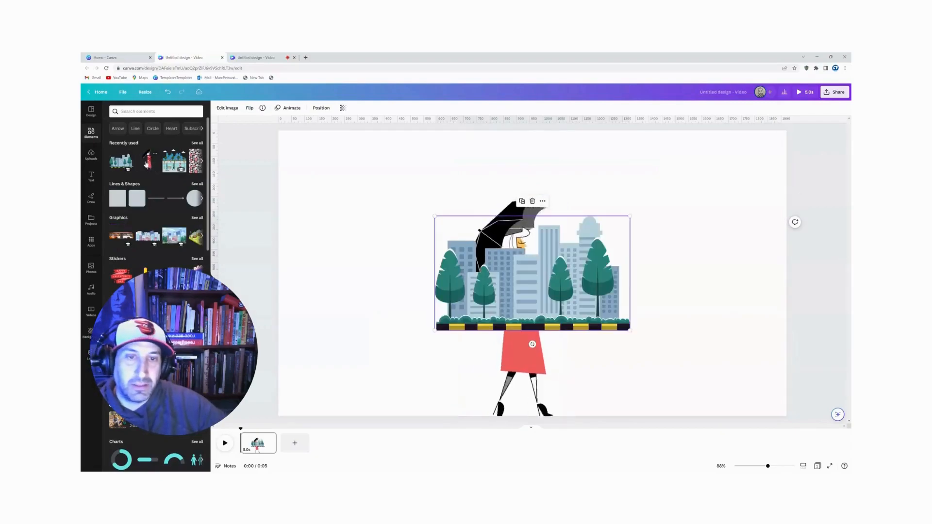
drag(608, 249, 455, 88)
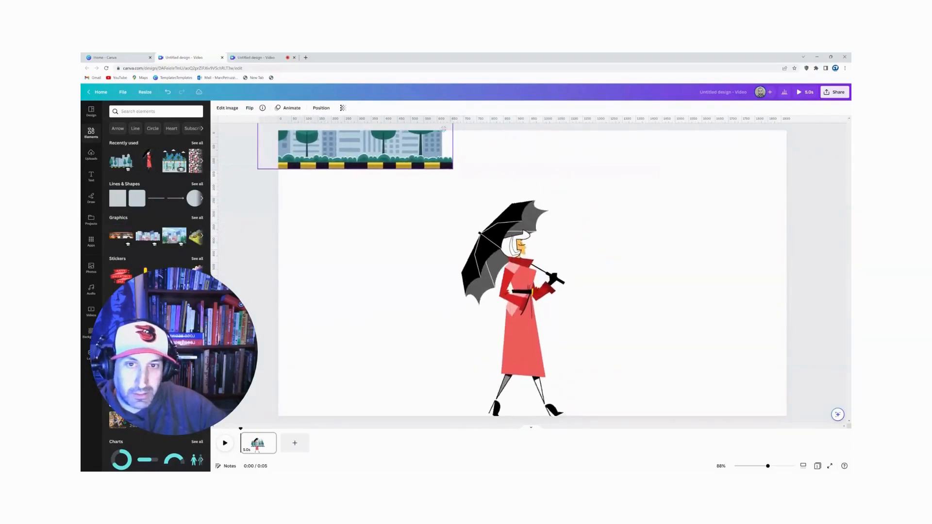
drag(454, 171, 852, 454)
drag(801, 364, 653, 256)
drag(730, 310, 793, 347)
drag(569, 204, 639, 308)
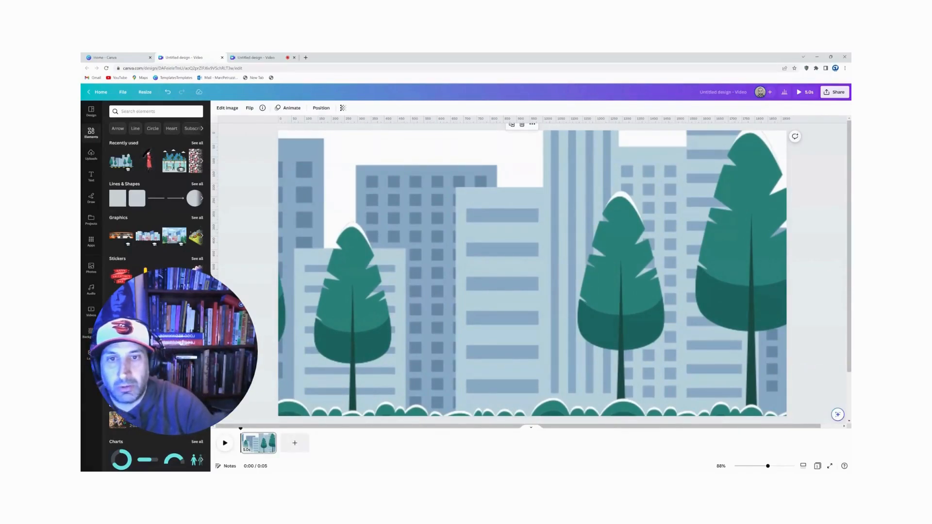
Step: Add a square shape, color it light blue, and stretch it from the page's top-left corner across the full width and most of the height
key(r)
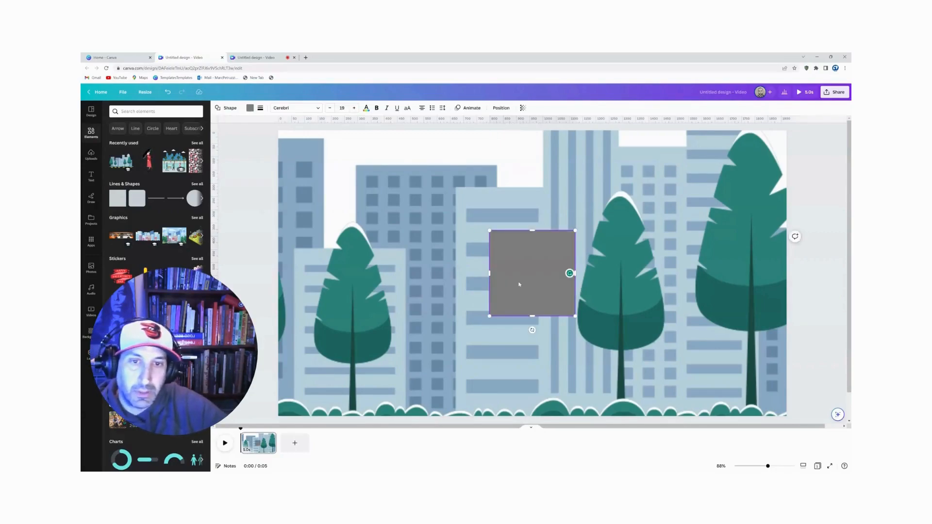
drag(528, 257, 300, 151)
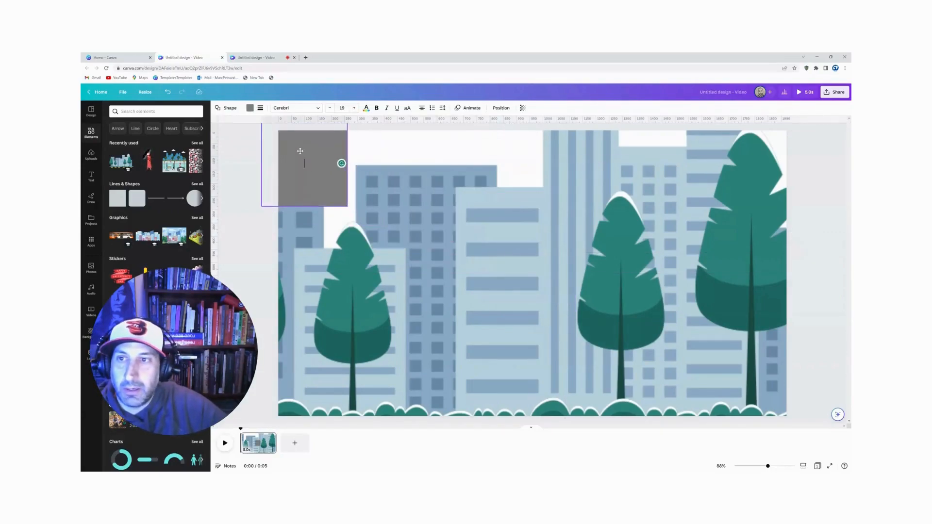
click(250, 108)
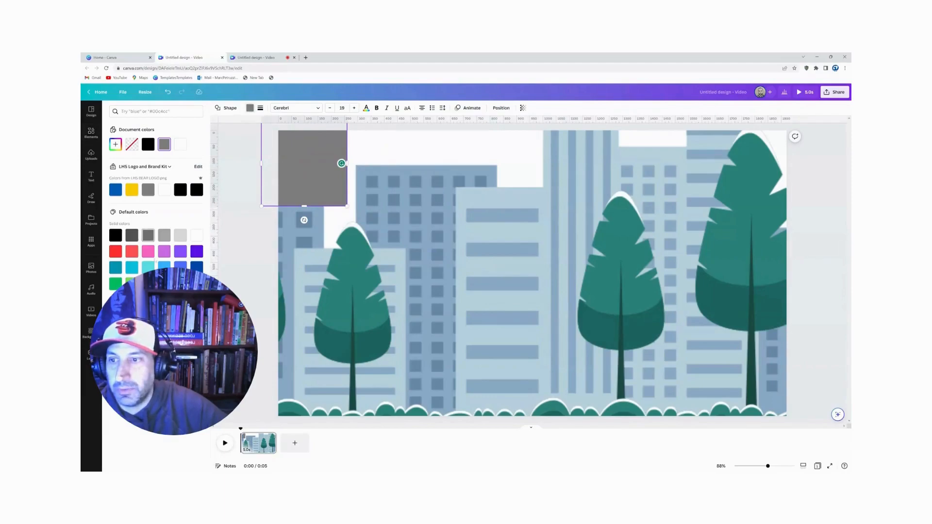
click(164, 268)
drag(347, 164, 846, 163)
drag(556, 208, 577, 360)
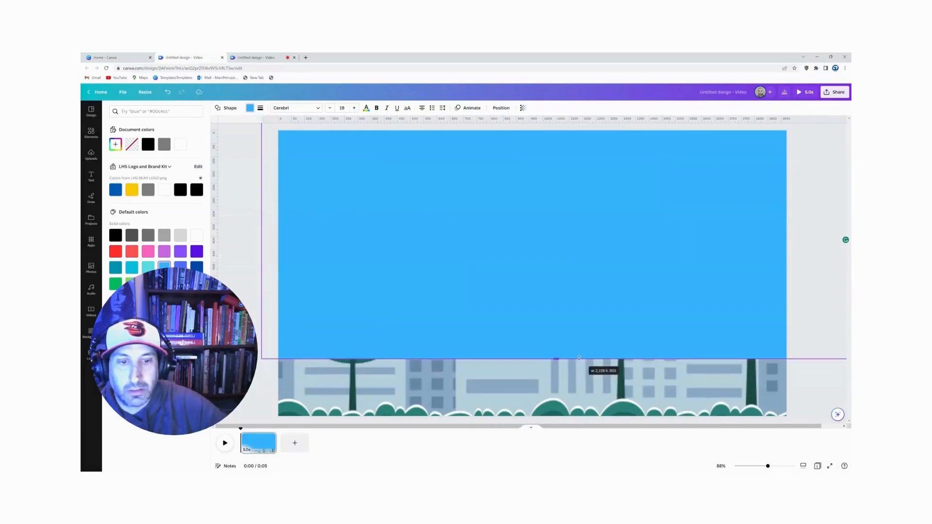
click(520, 368)
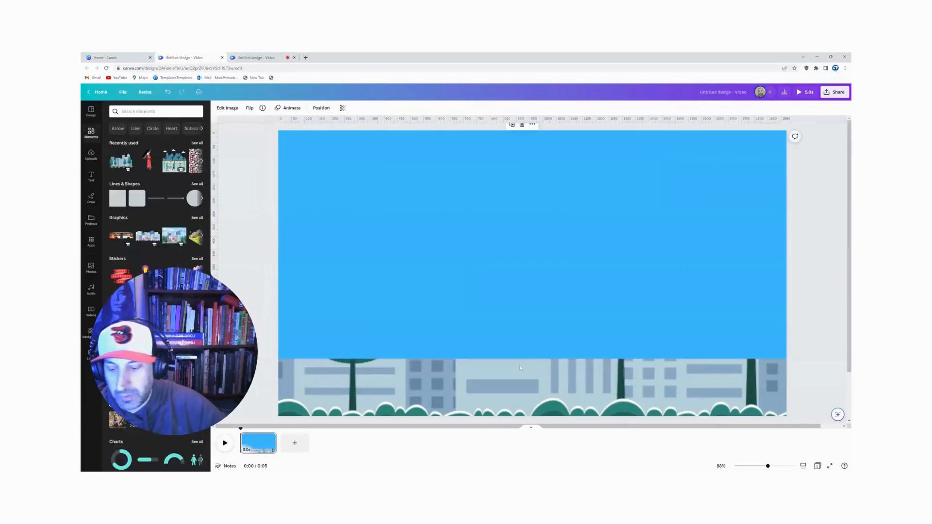
Step: Send the selected light blue rectangle and city skyline to the back, behind the woman with the umbrella
click(510, 293)
right_click(510, 294)
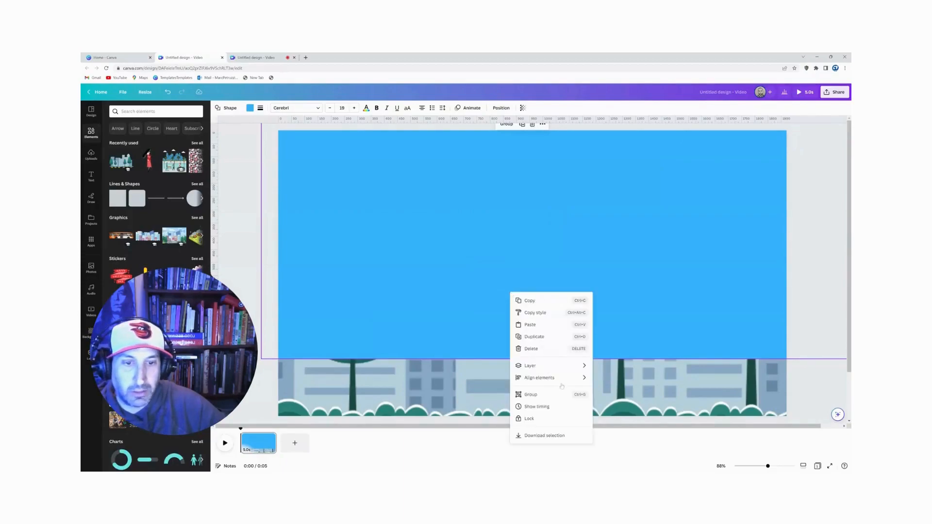
mouse_move(578, 366)
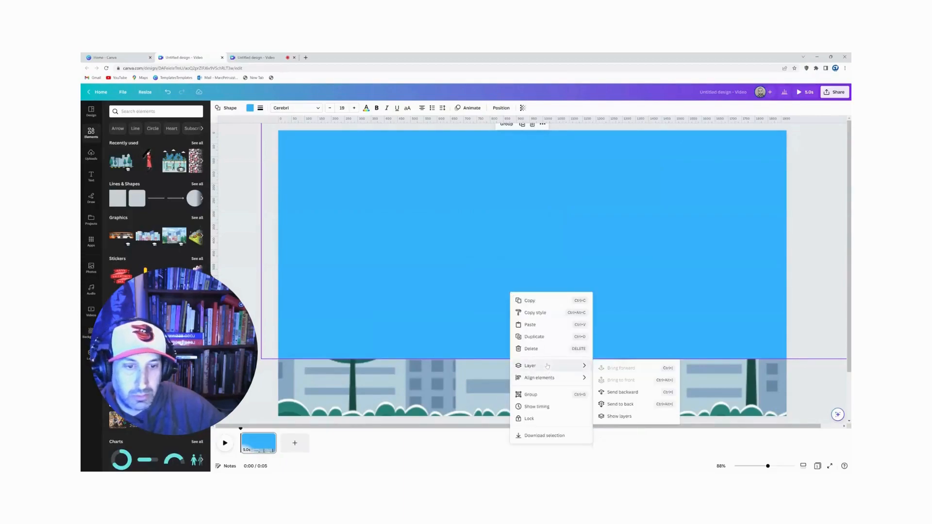
click(621, 404)
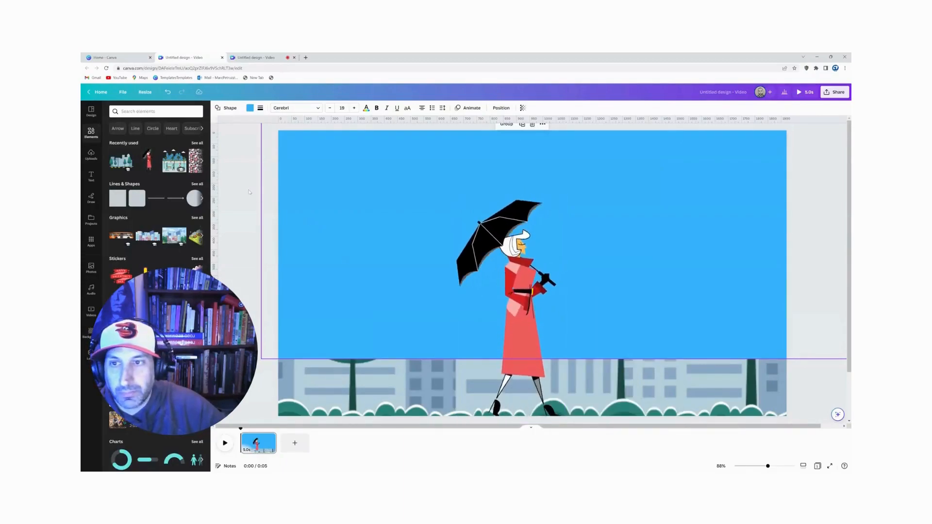
Step: Send the light blue rectangle alone to the back so it sits behind the city skyline as the sky
click(335, 179)
right_click(339, 179)
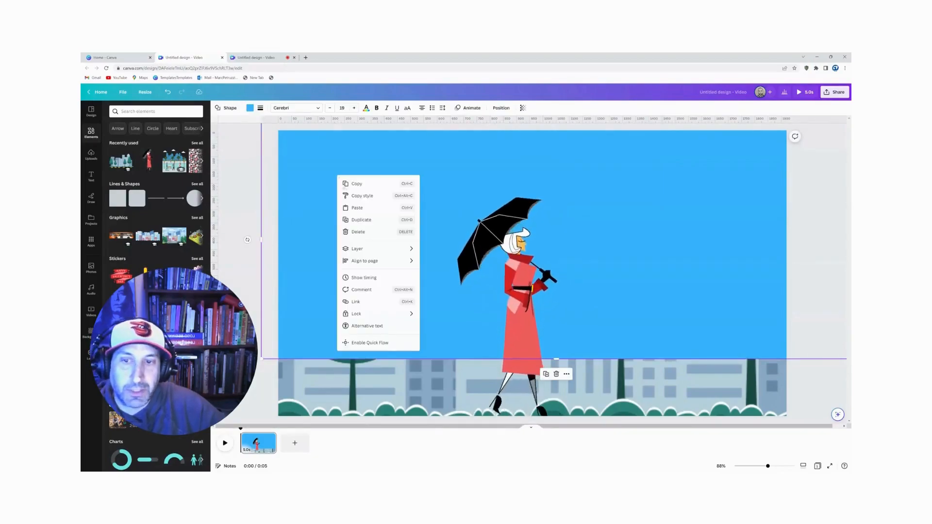
mouse_move(369, 249)
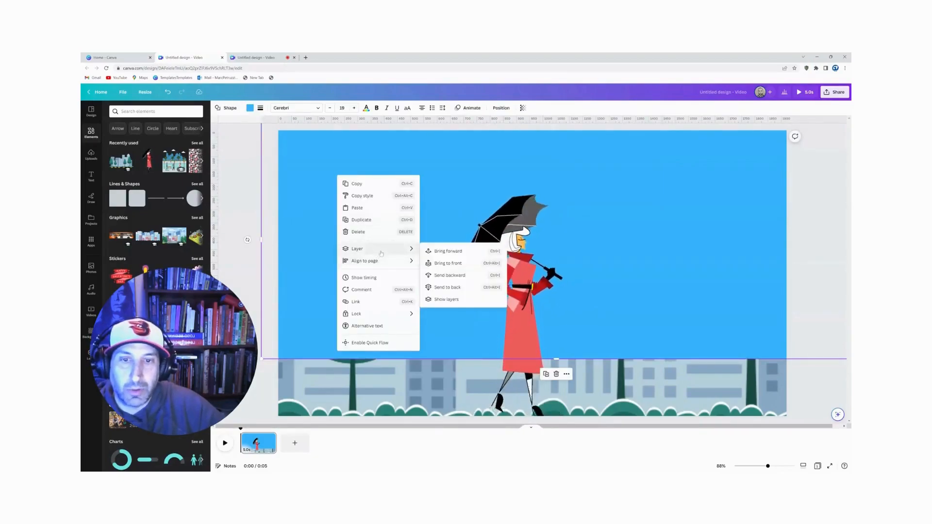
click(442, 288)
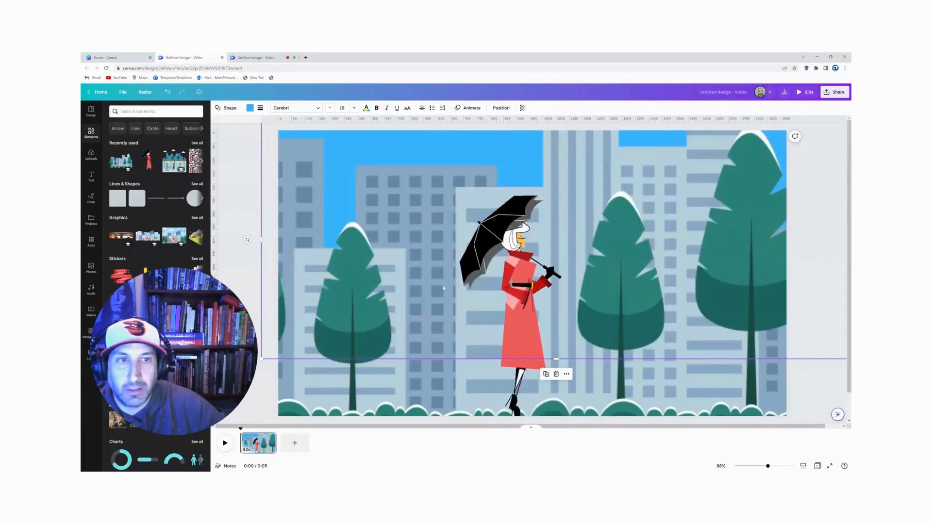
Step: Move the city skyline to the right until its left edge lies just beyond the woman with the umbrella
click(241, 188)
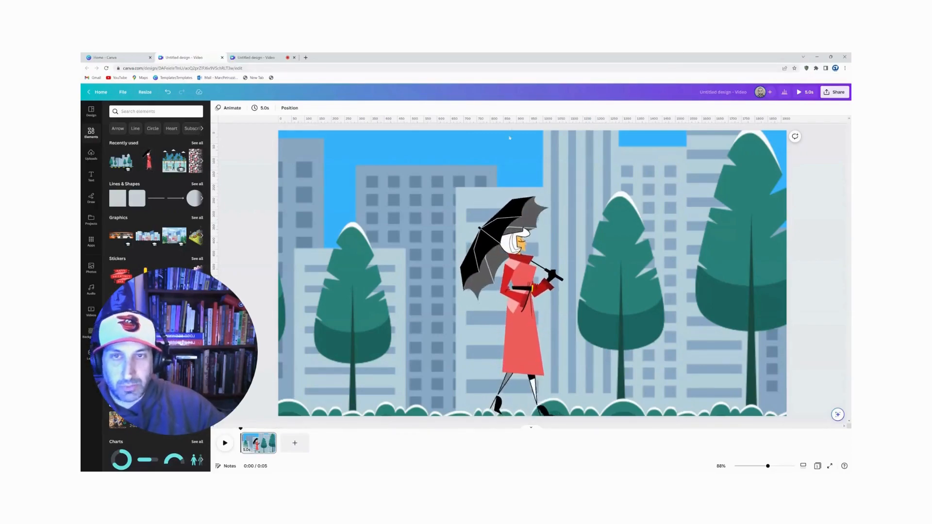
click(344, 266)
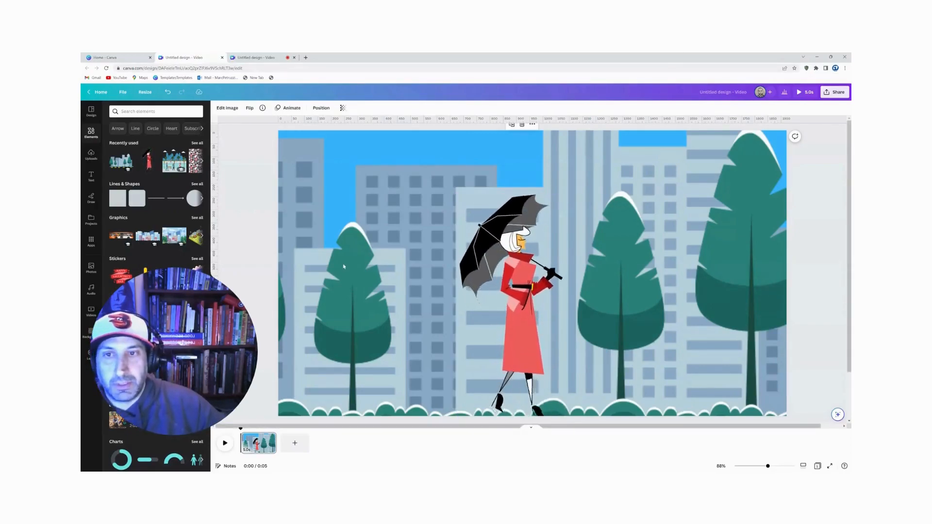
drag(339, 284, 749, 278)
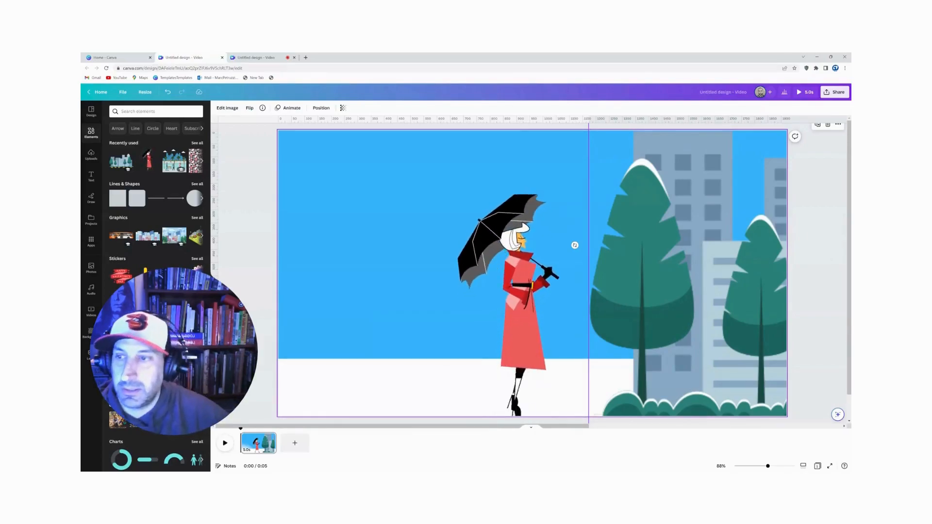
Step: Add a square shape, place it against the sky's lower edge at the page's bottom-left corner, and stretch it across the full page width
click(121, 195)
click(381, 405)
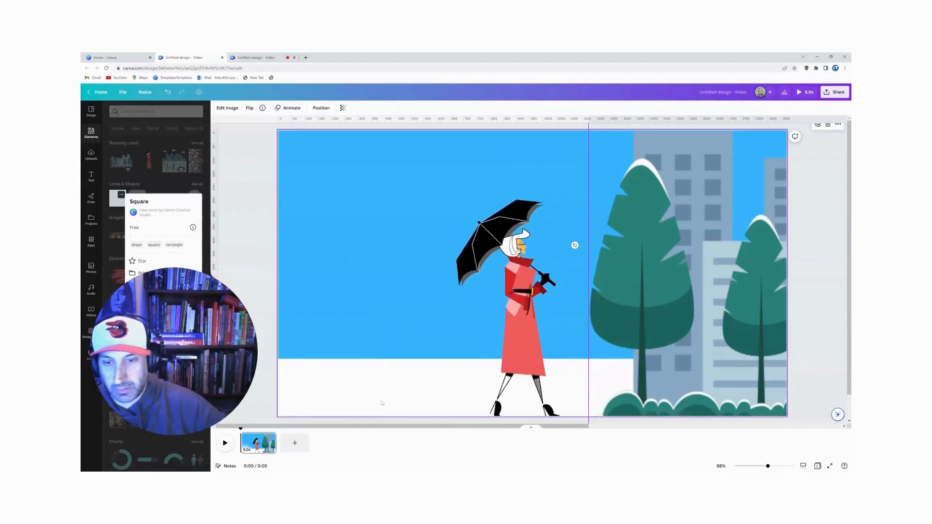
key(Escape)
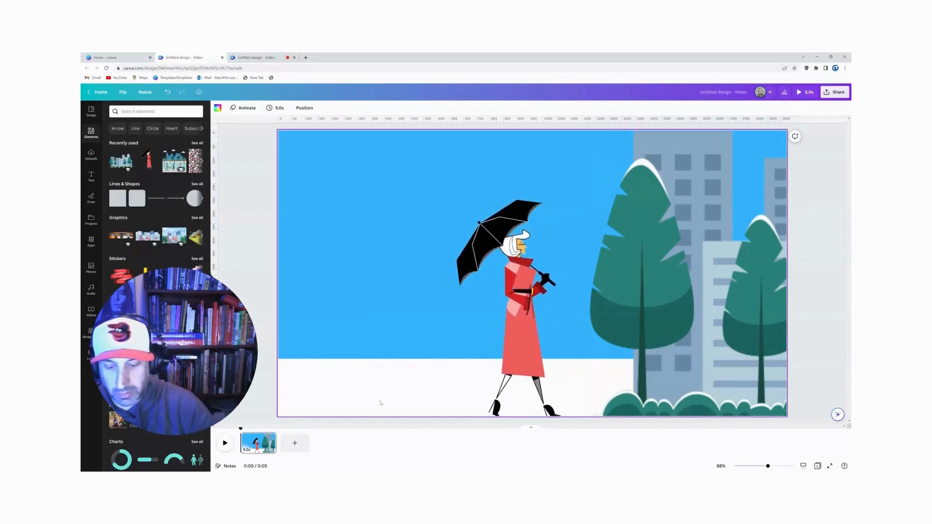
key(r)
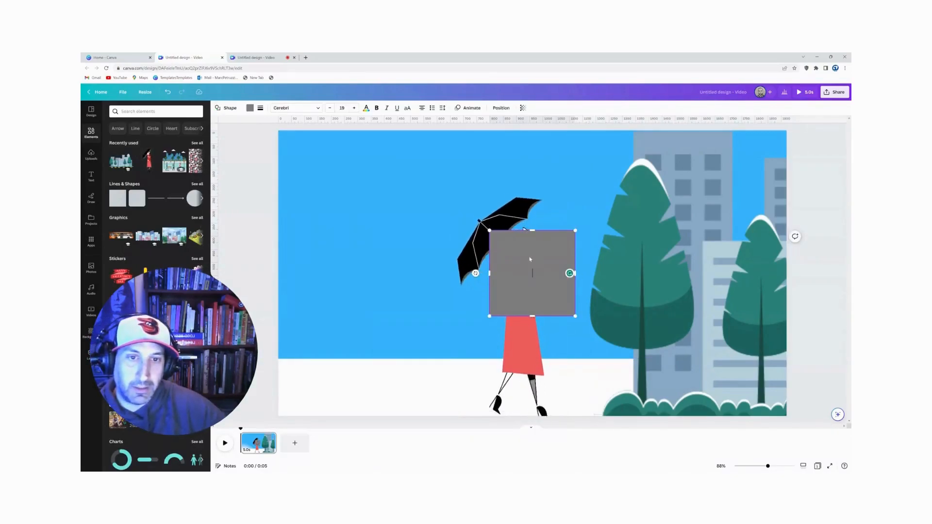
drag(524, 262, 311, 383)
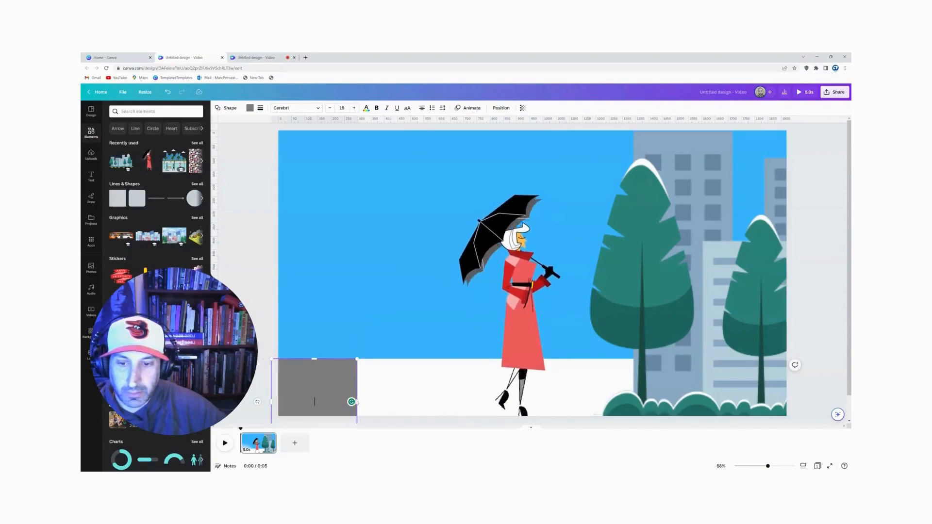
drag(358, 402, 802, 401)
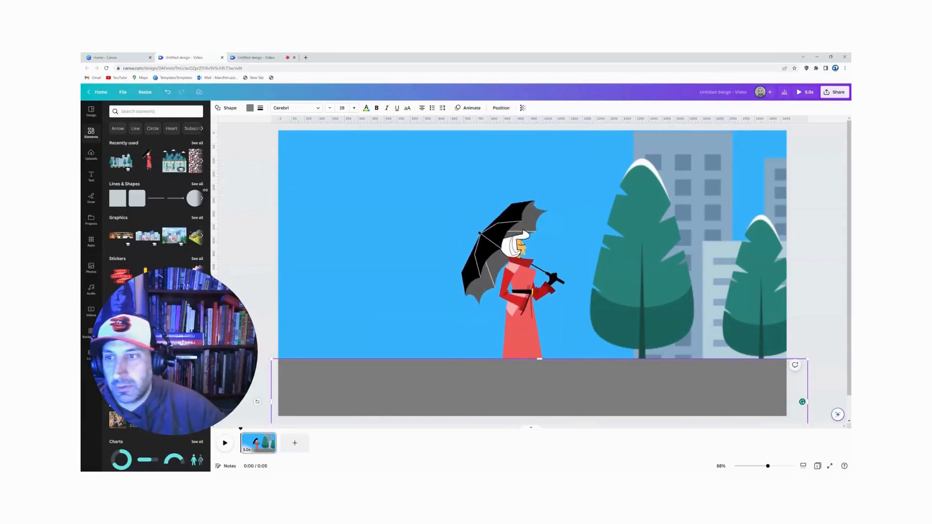
Step: Color the bottom strip dark blue and send it to the back, behind the woman and the skyline
click(250, 108)
click(195, 267)
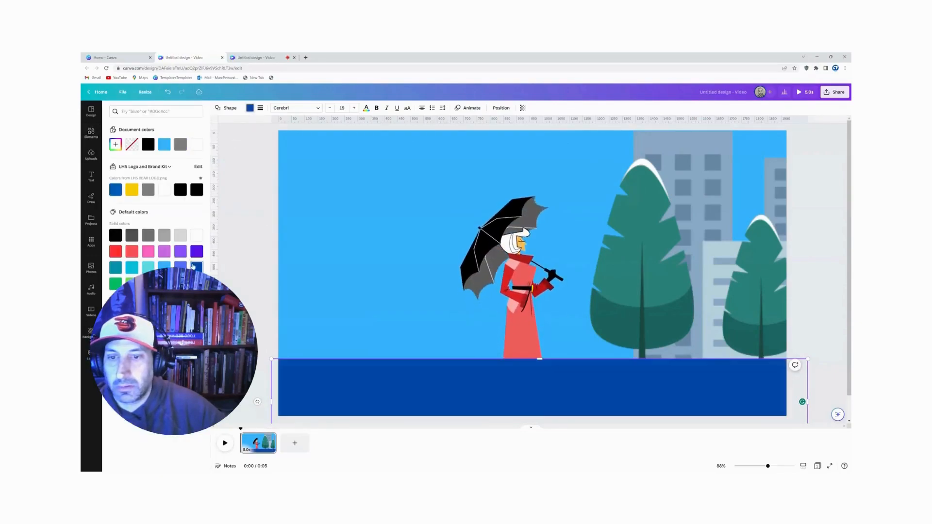
click(259, 202)
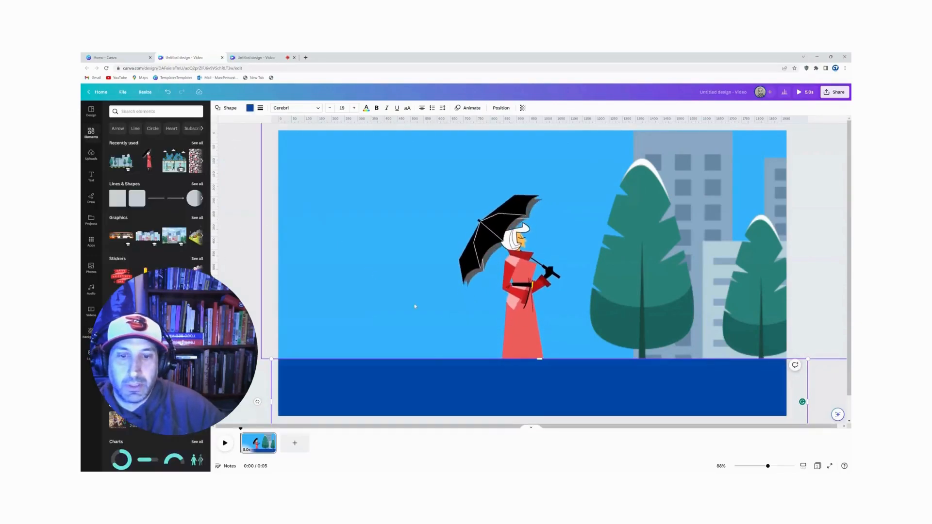
right_click(416, 373)
mouse_move(446, 372)
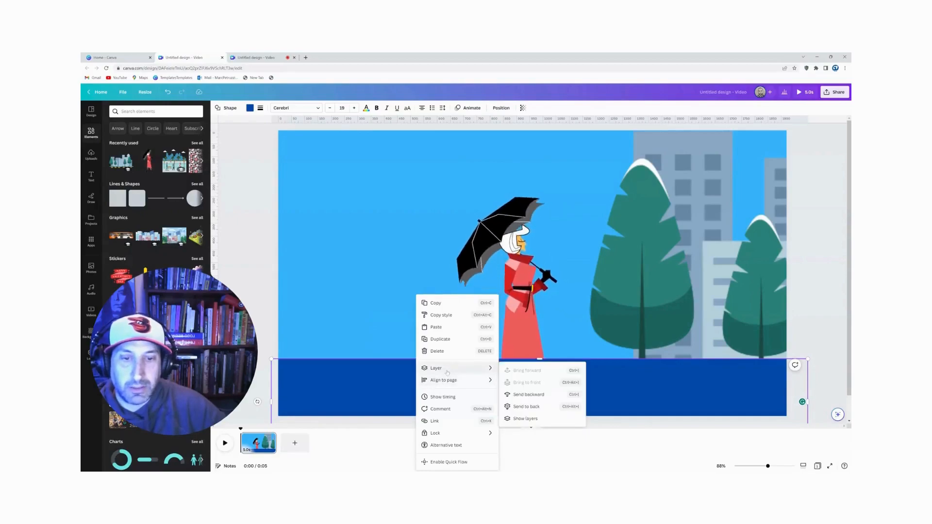
click(536, 408)
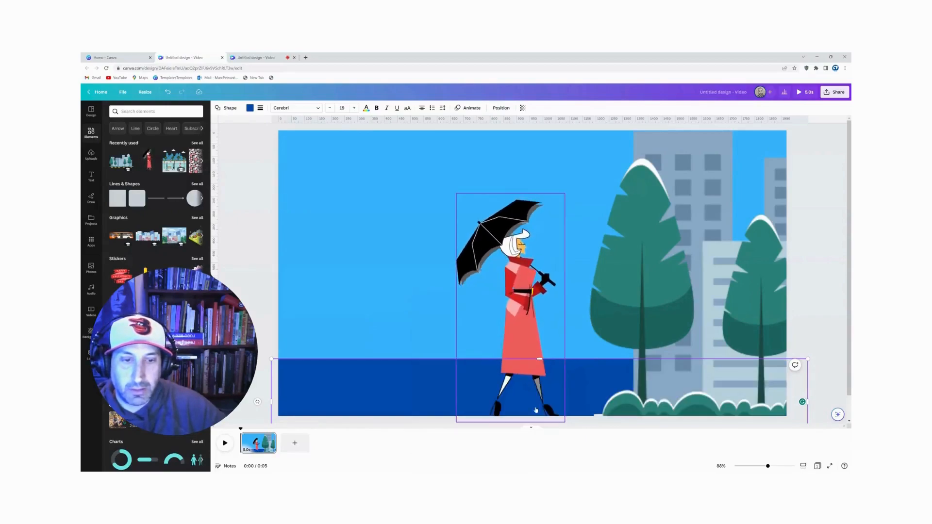
click(245, 202)
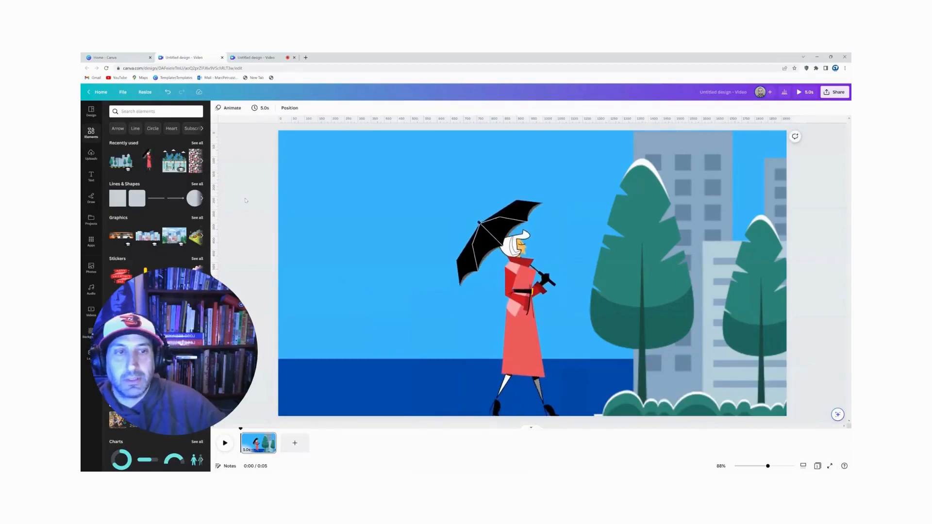
Step: Nudge the city skyline slightly right and give it a straight leftward custom animation path across the page with the Steady movement style
click(664, 203)
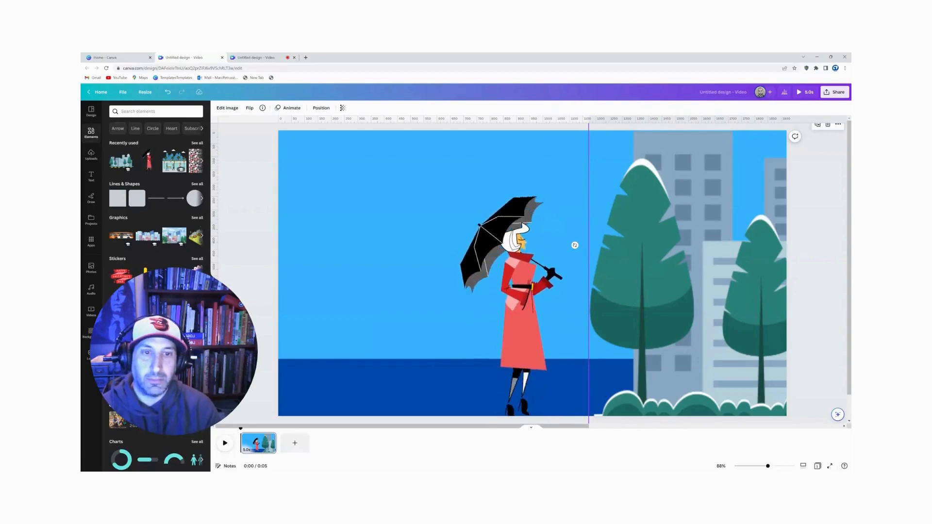
drag(667, 224, 678, 228)
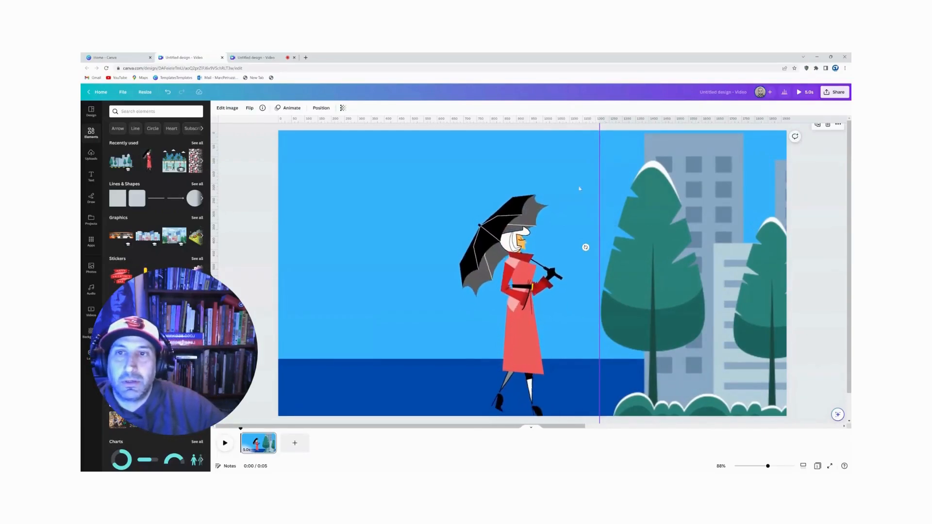
click(289, 108)
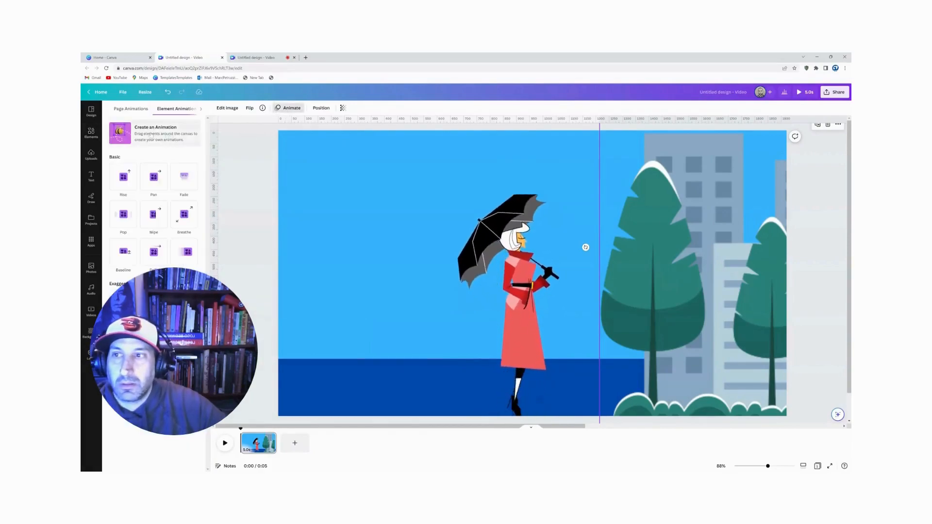
click(151, 135)
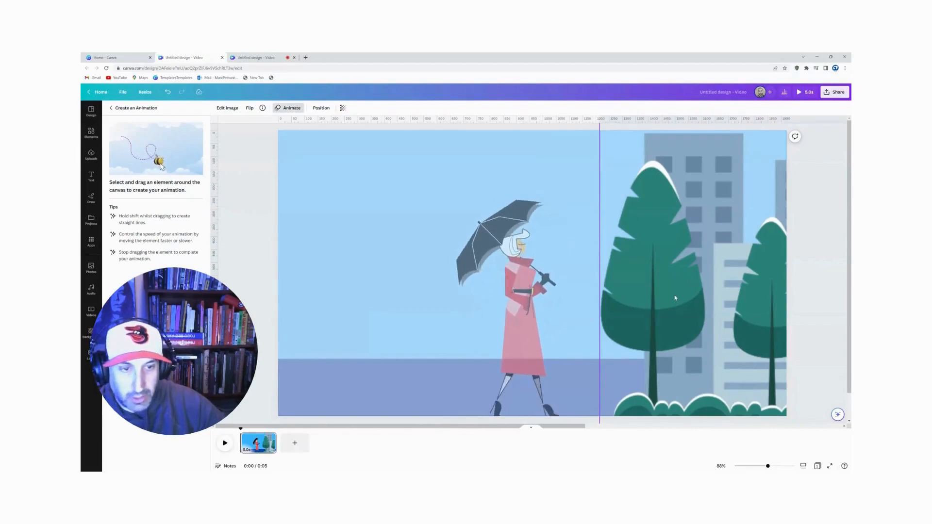
mouse_move(644, 299)
mouse_down()
mouse_move(312, 296)
mouse_move(82, 277)
mouse_up()
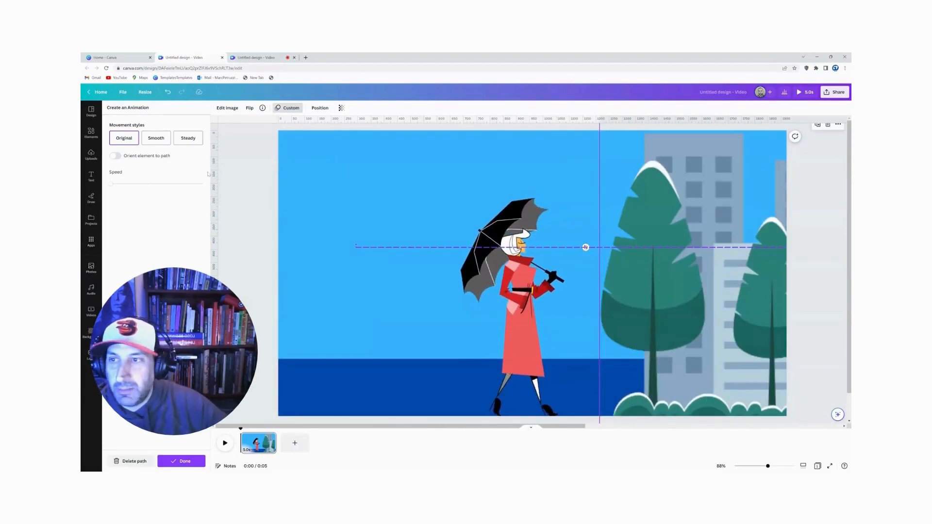
click(190, 139)
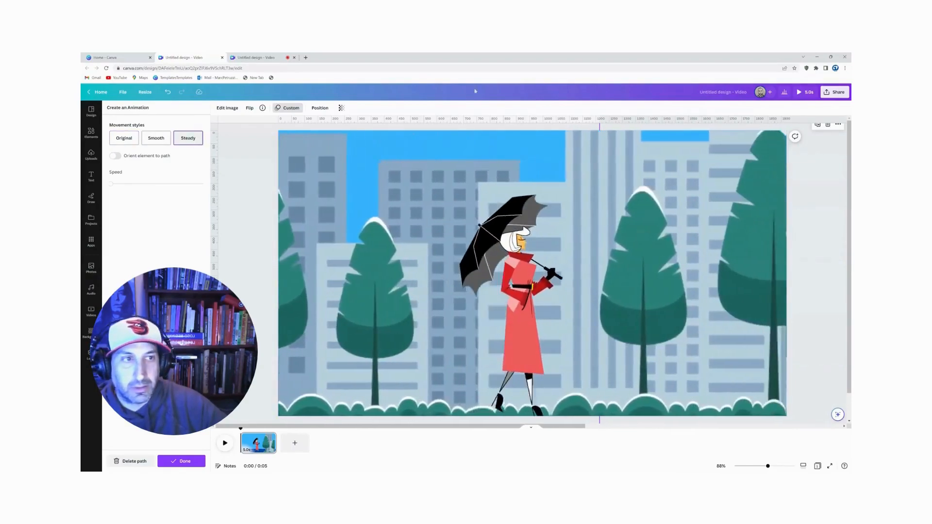
Step: Preview the animated video to check the skyline's movement behind the woman, and close the preview
click(803, 91)
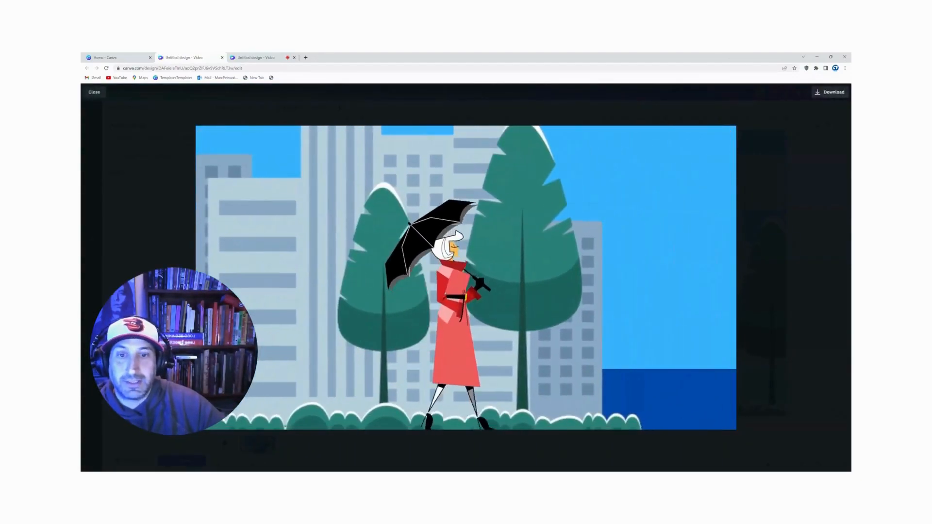
key(space)
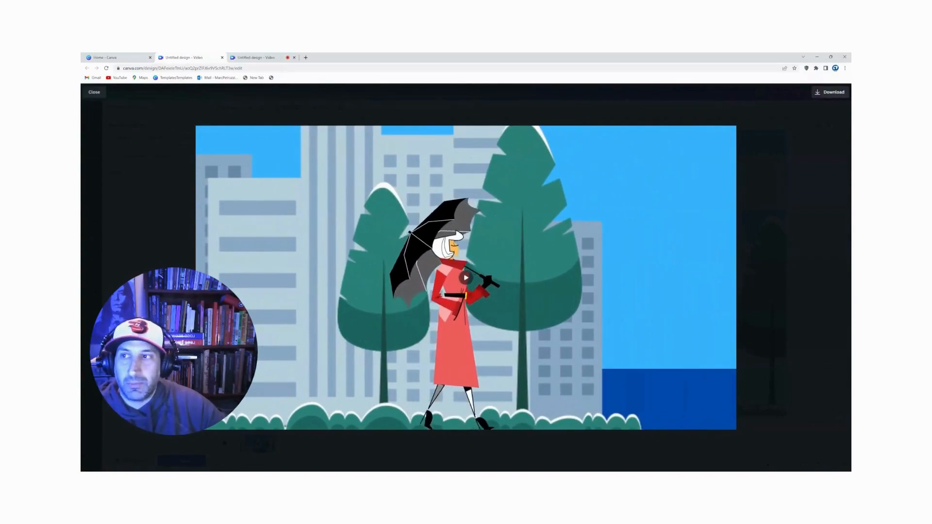
click(94, 92)
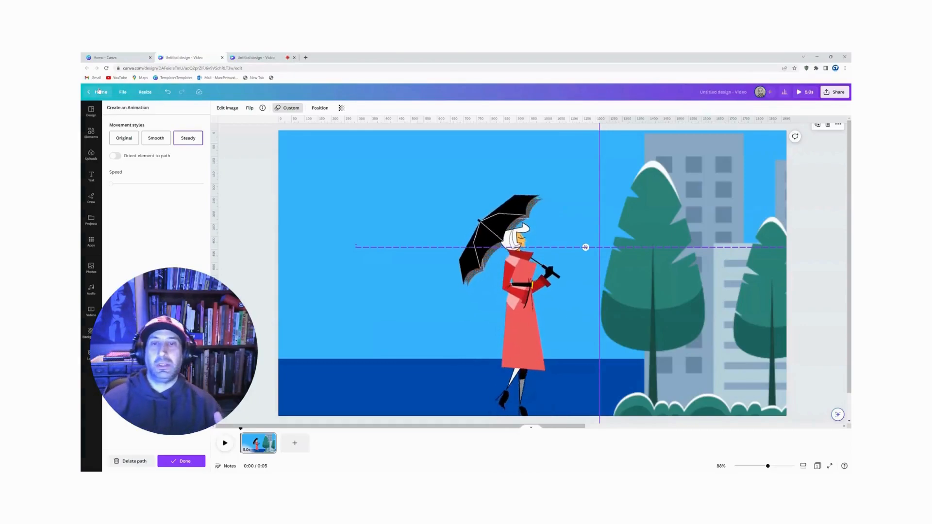